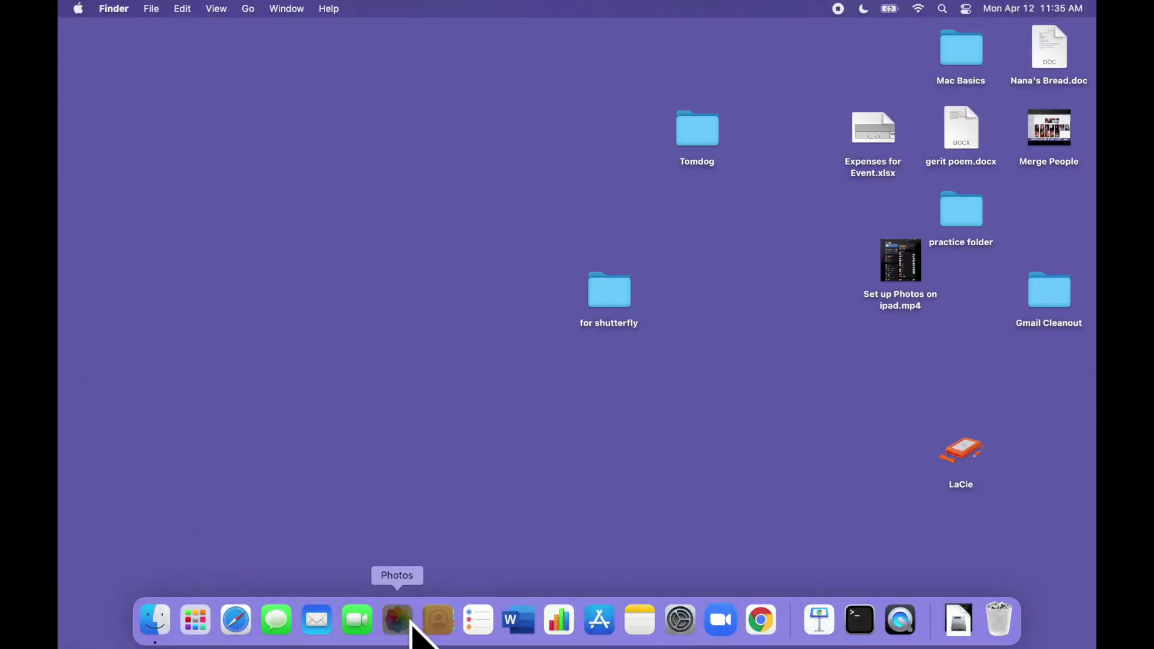
Launch Photos from the Dock and show the People view with its 11 named people
left_click(406, 620)
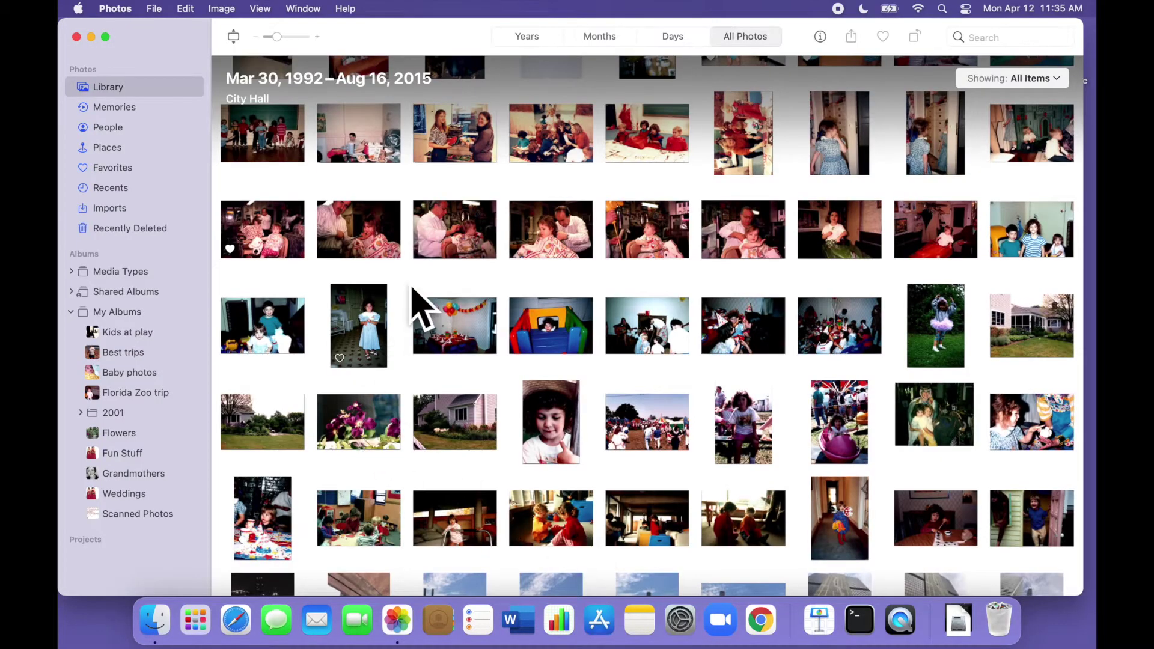
scroll(433, 298, "down", 15)
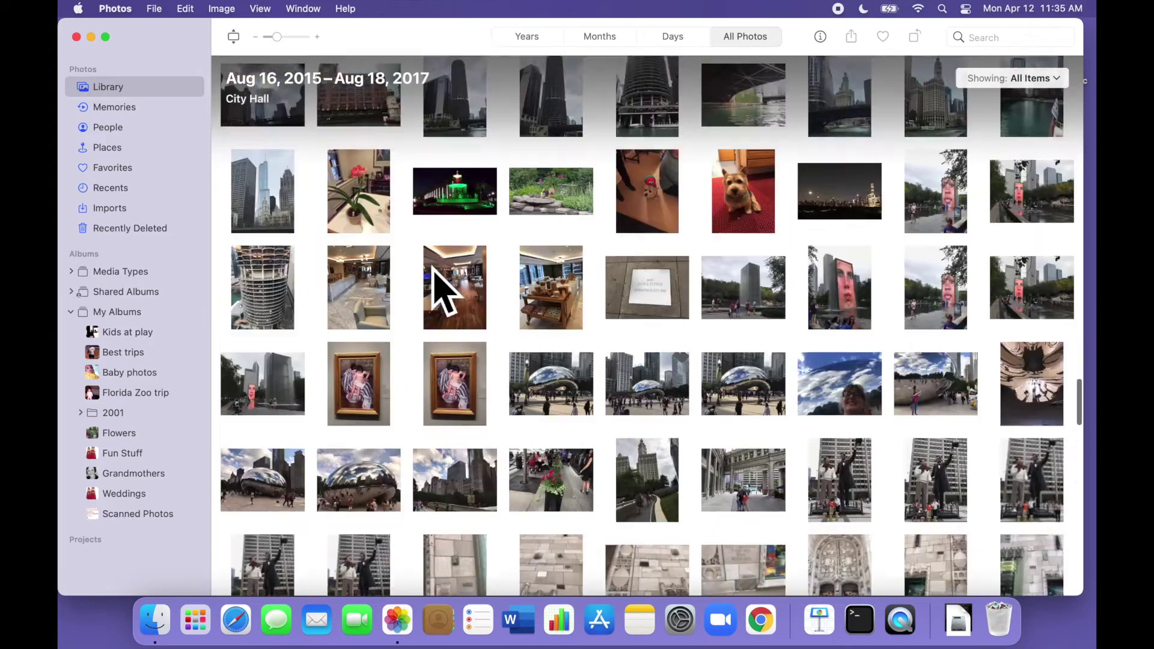
left_click(120, 133)
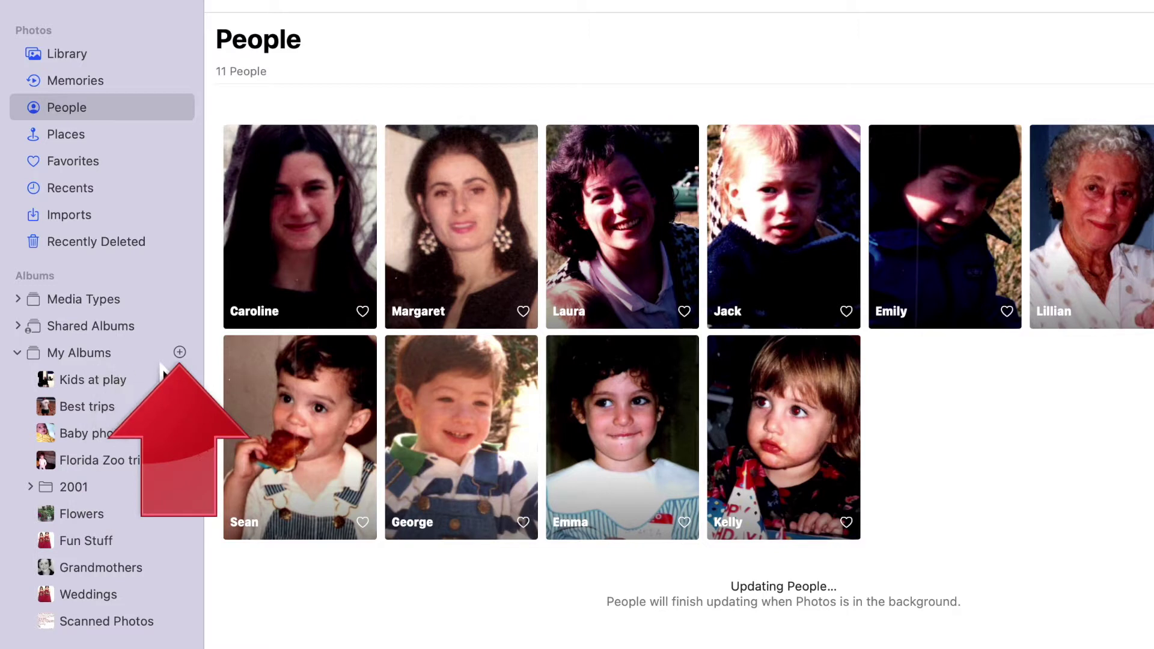
Start a new Smart Album from the My Albums add menu
left_click(180, 353)
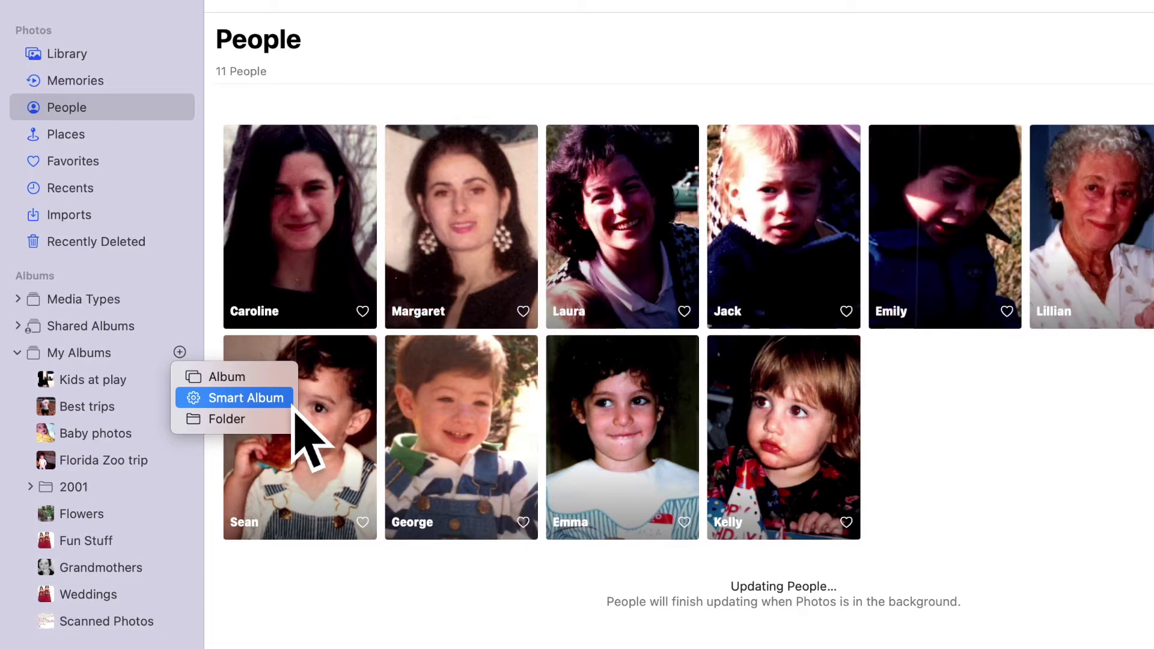
left_click(292, 400)
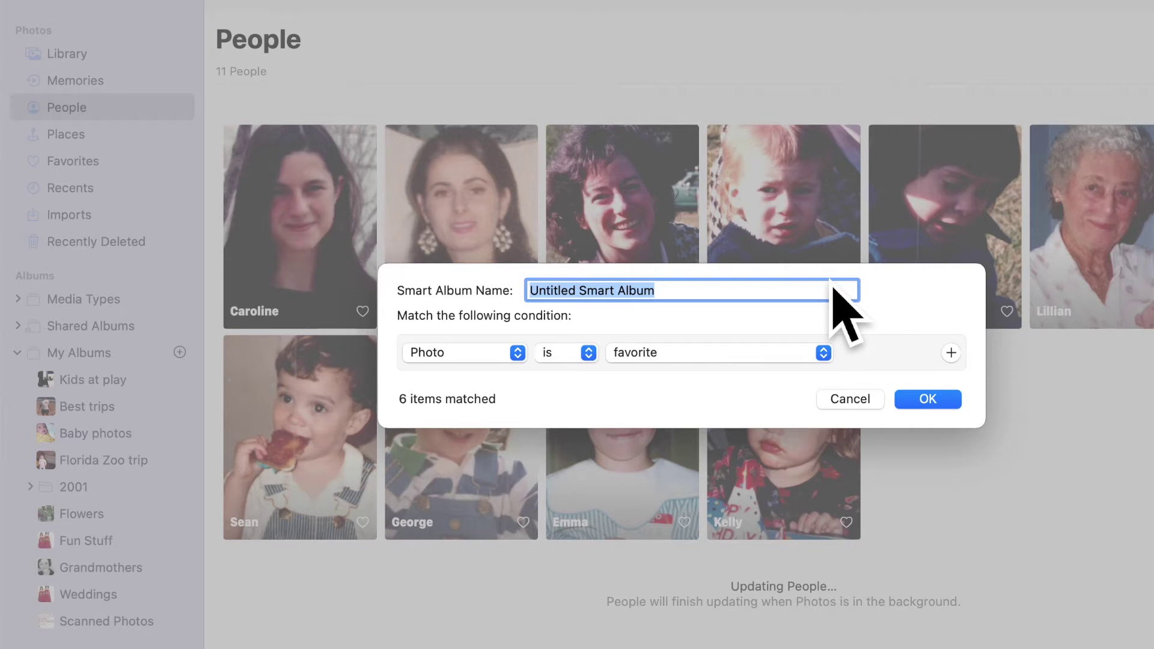
Name the new smart album 'Emma and George Together' and open its condition criteria list
type("E")
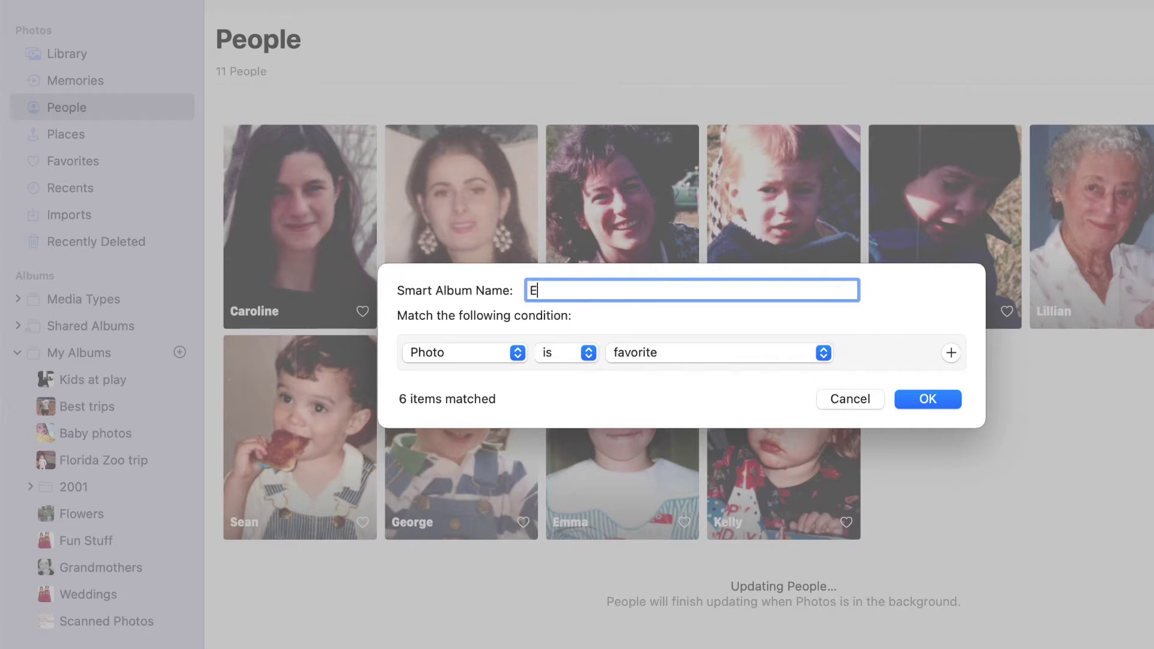
type("mma and George Together")
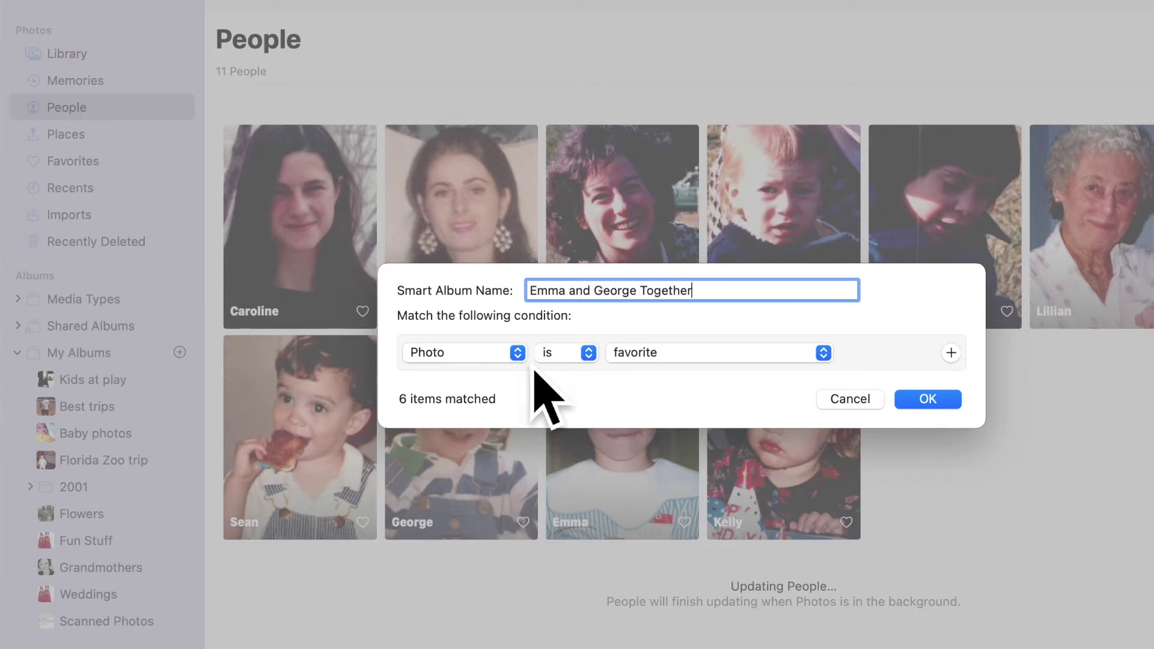
left_click(517, 358)
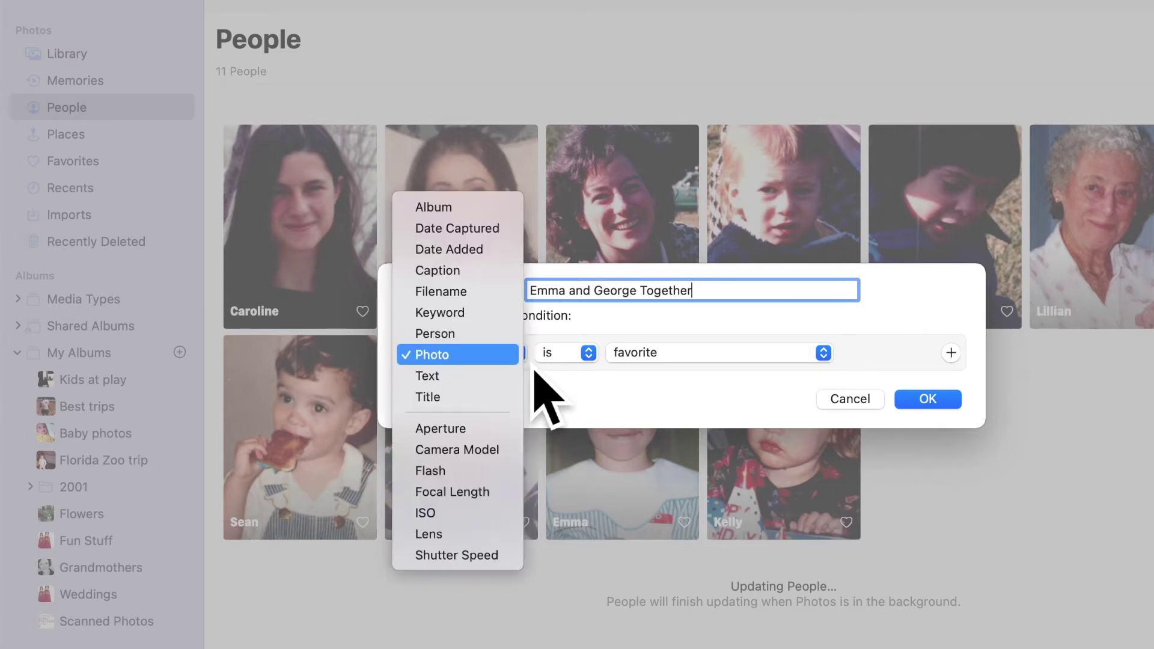
Set the first condition to Person includes Emma and add a second condition
left_click(507, 342)
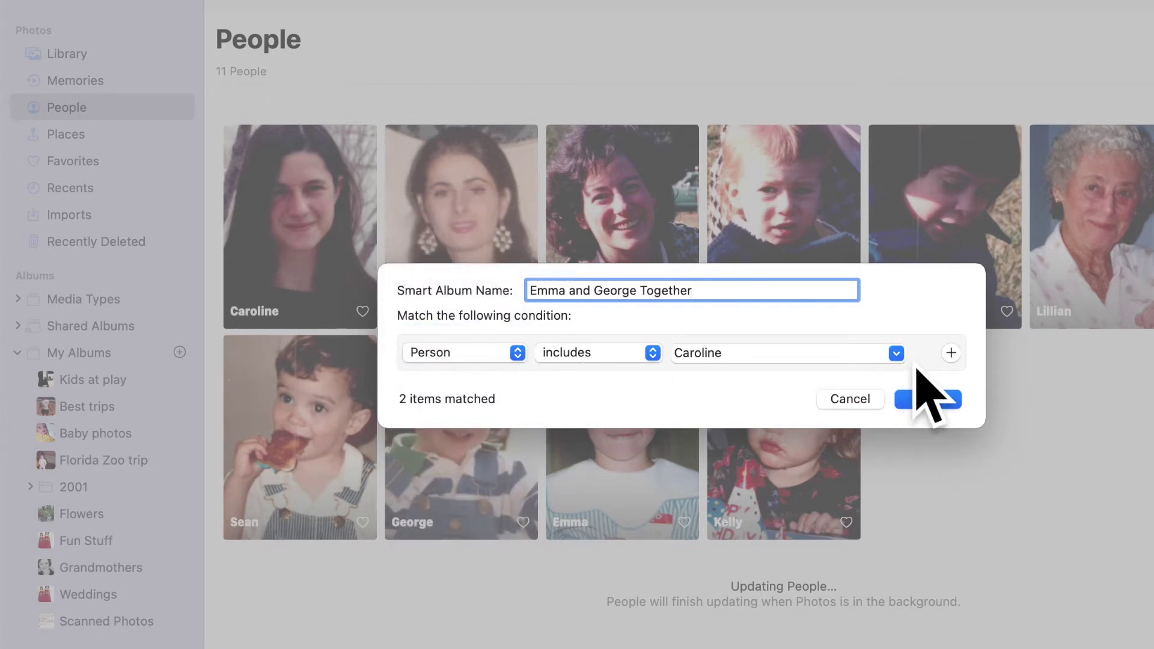
left_click(899, 358)
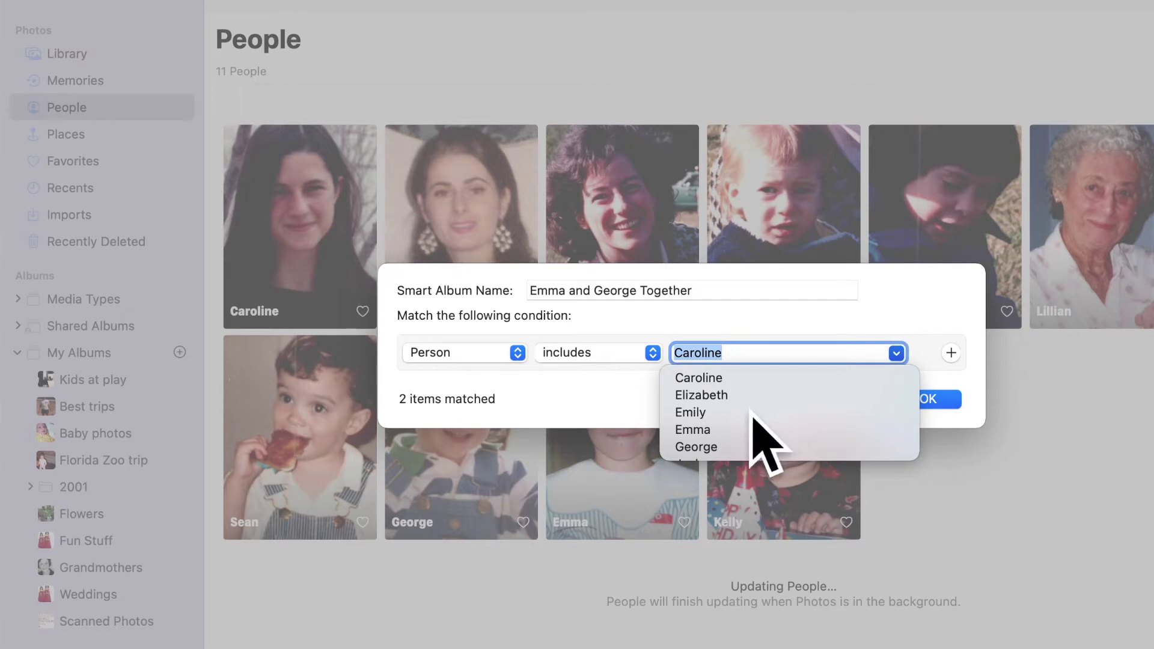
left_click(717, 432)
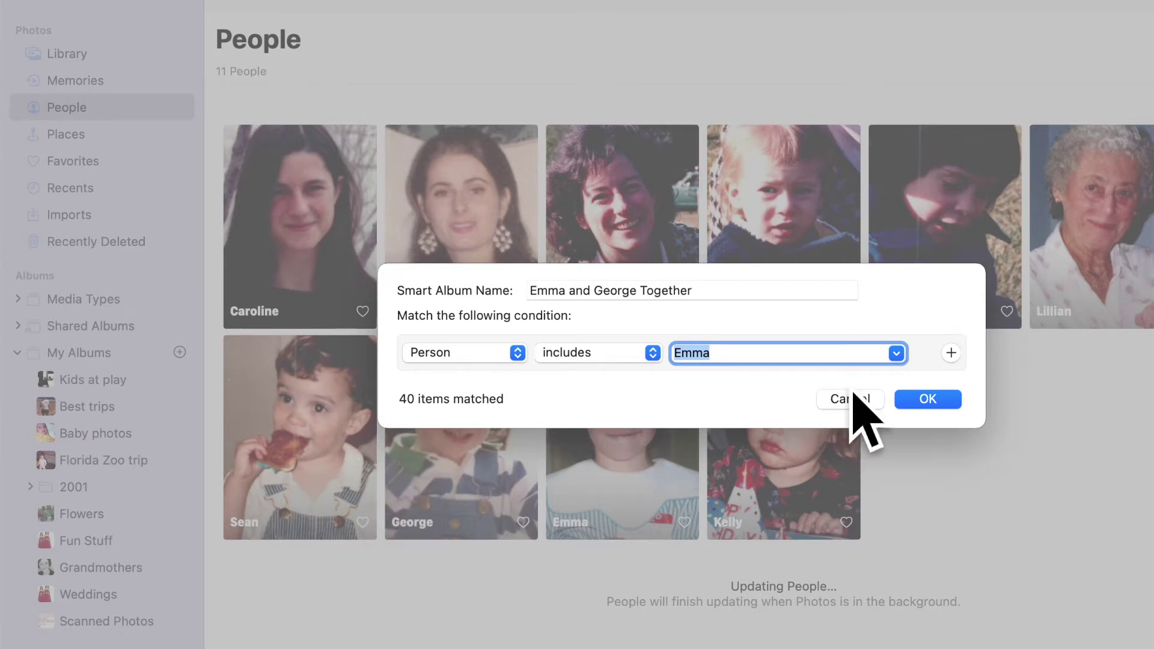
left_click(897, 353)
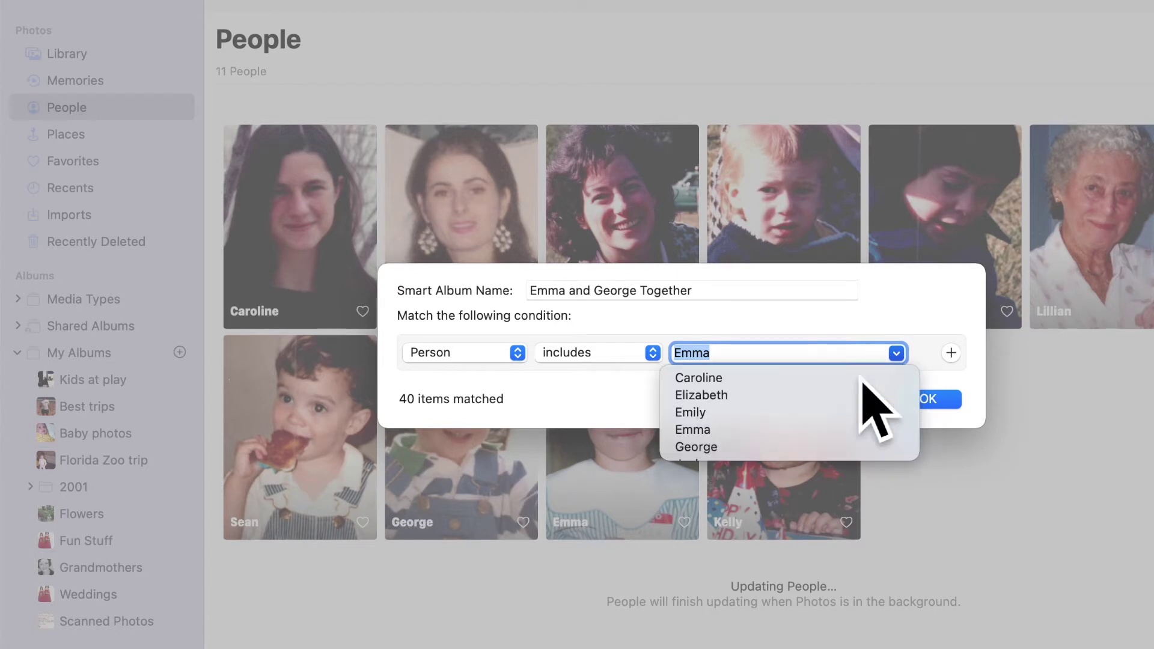
left_click(731, 451)
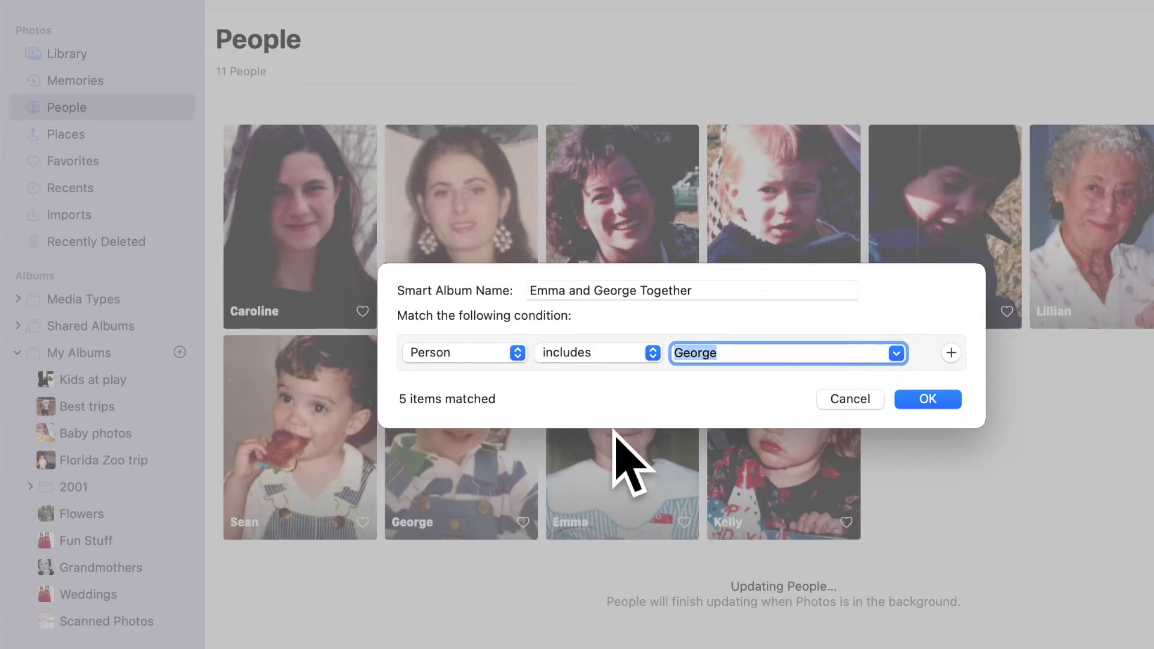
left_click(901, 362)
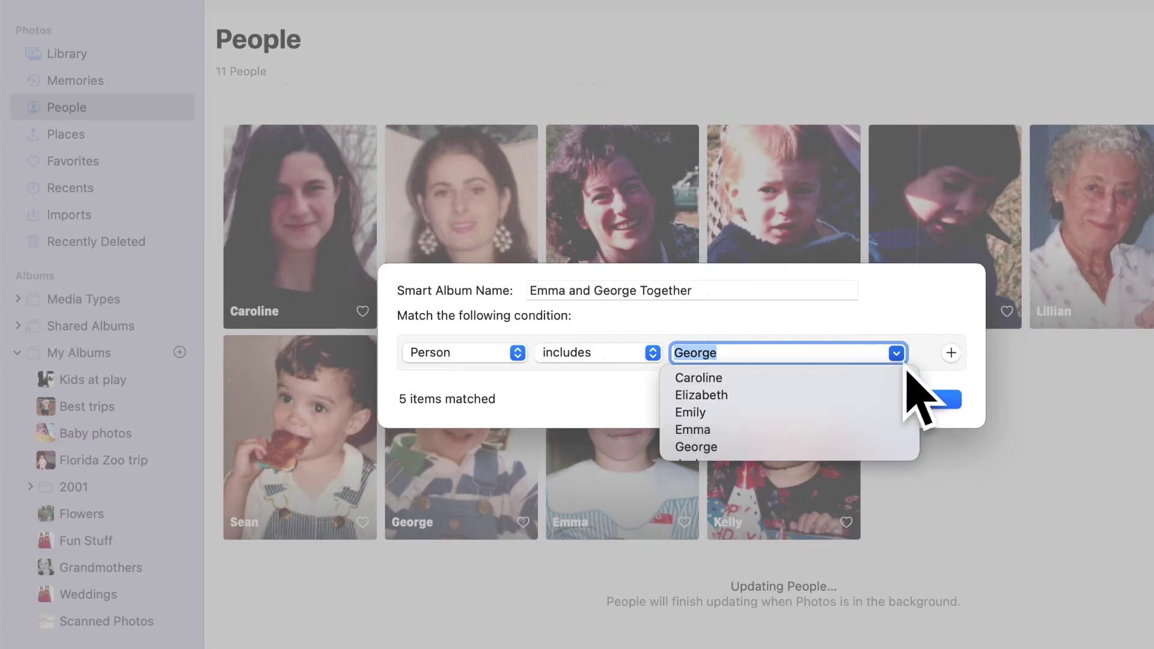
left_click(727, 429)
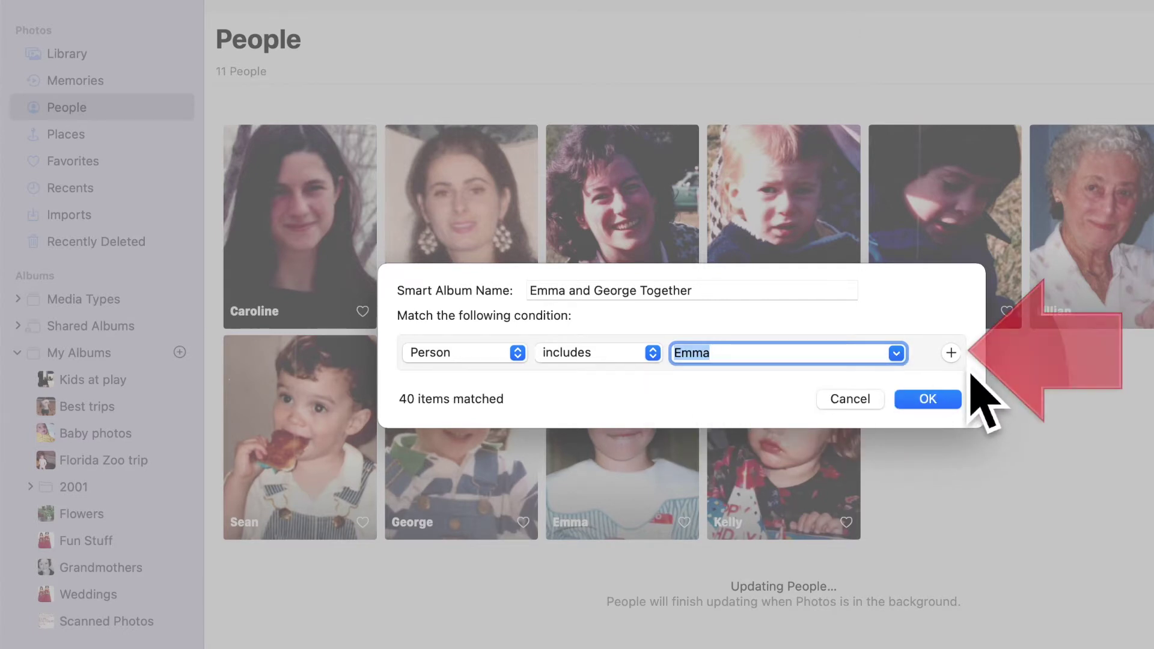
left_click(951, 353)
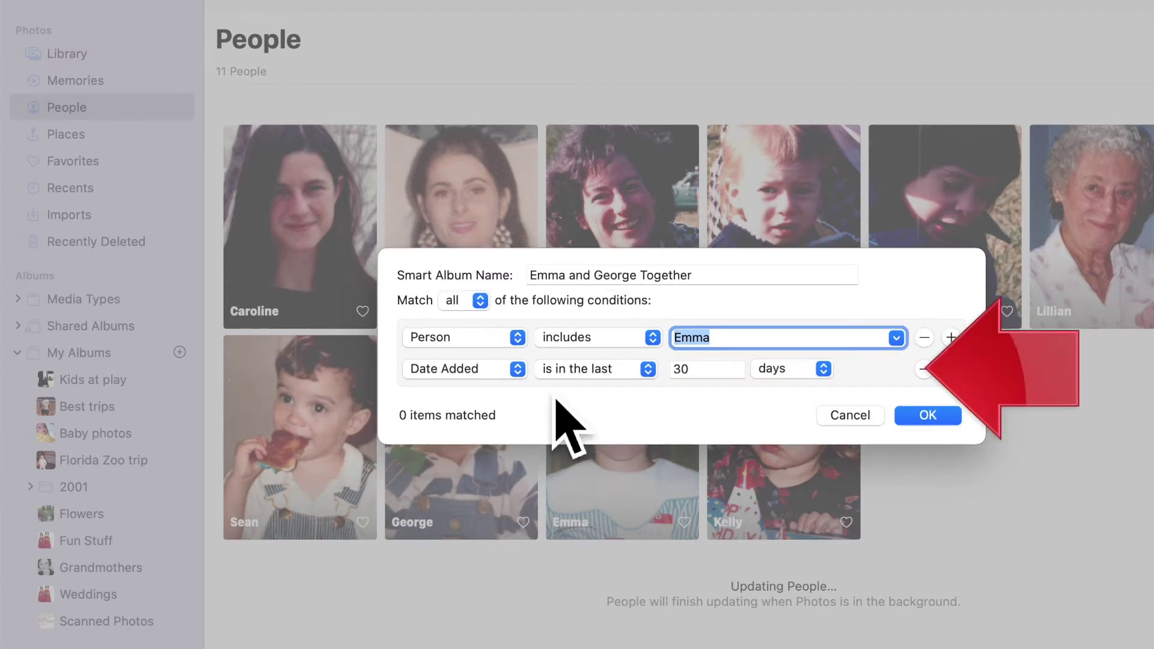
Set the second condition to Person includes George and confirm the smart album
left_click(520, 372)
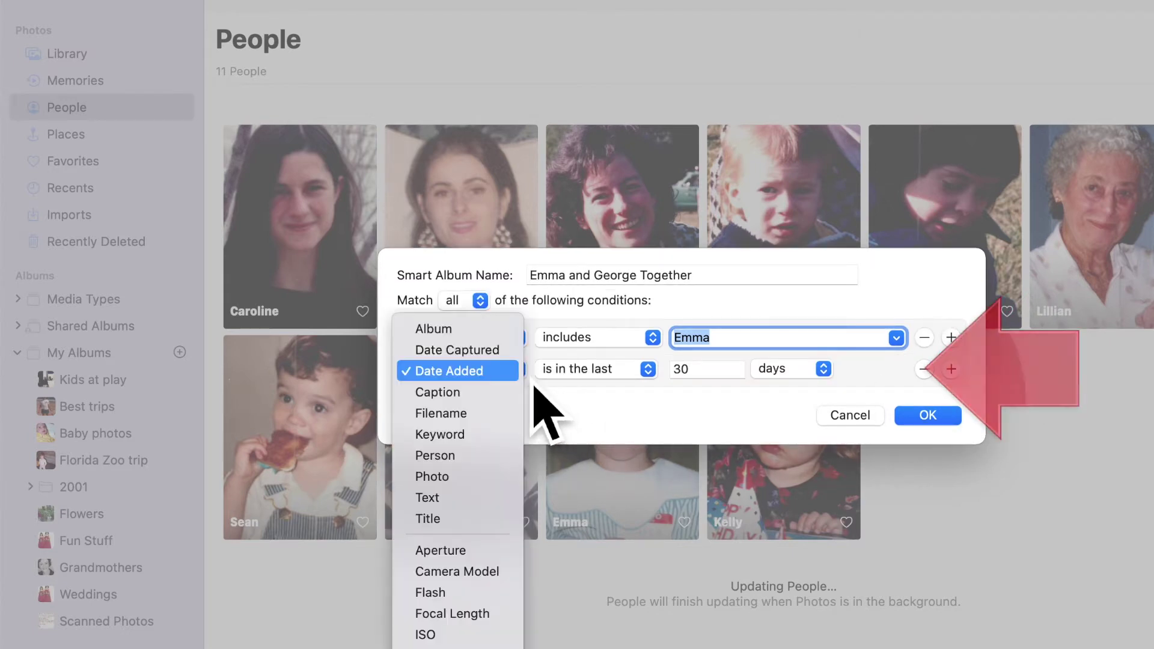
left_click(496, 457)
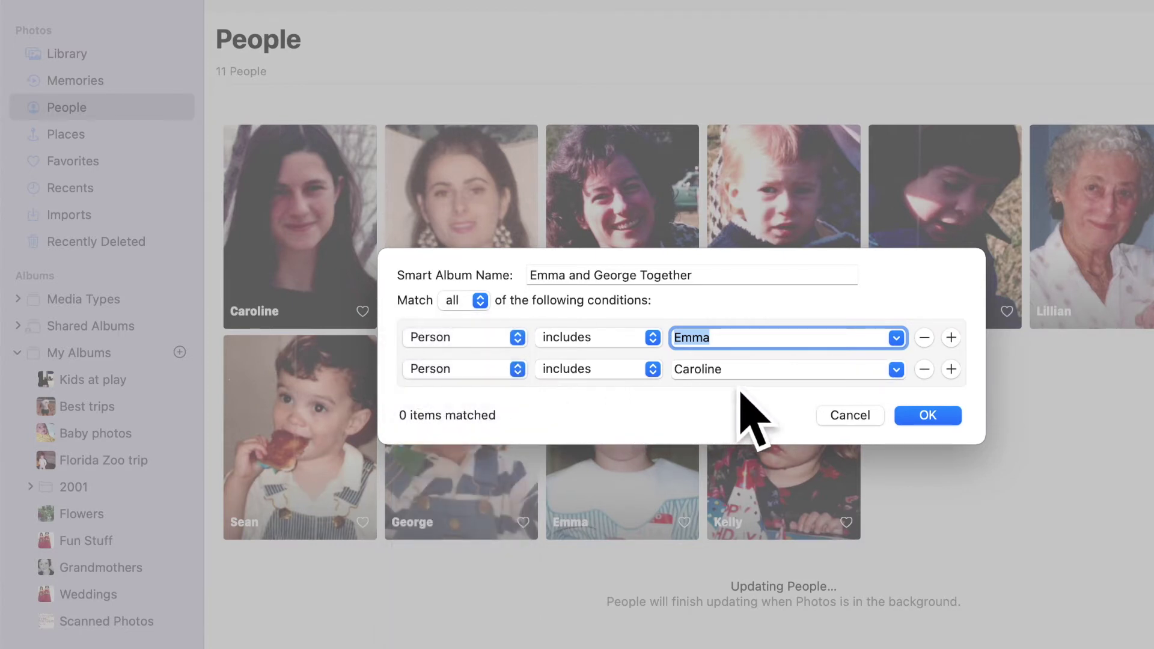
left_click(899, 372)
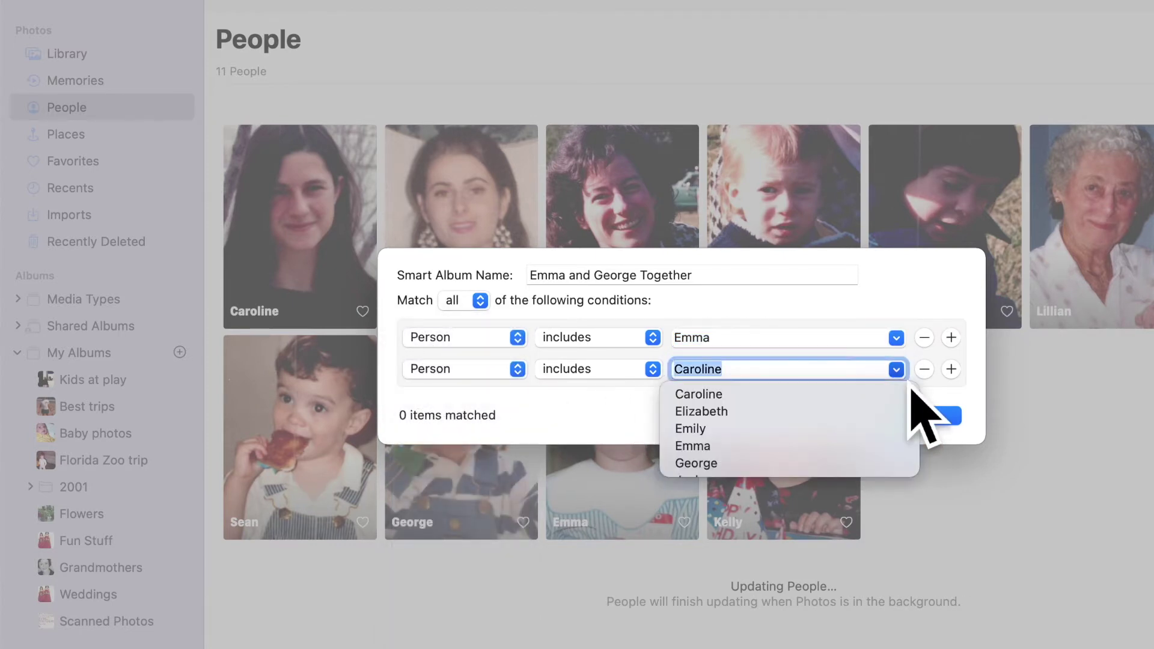
left_click(727, 464)
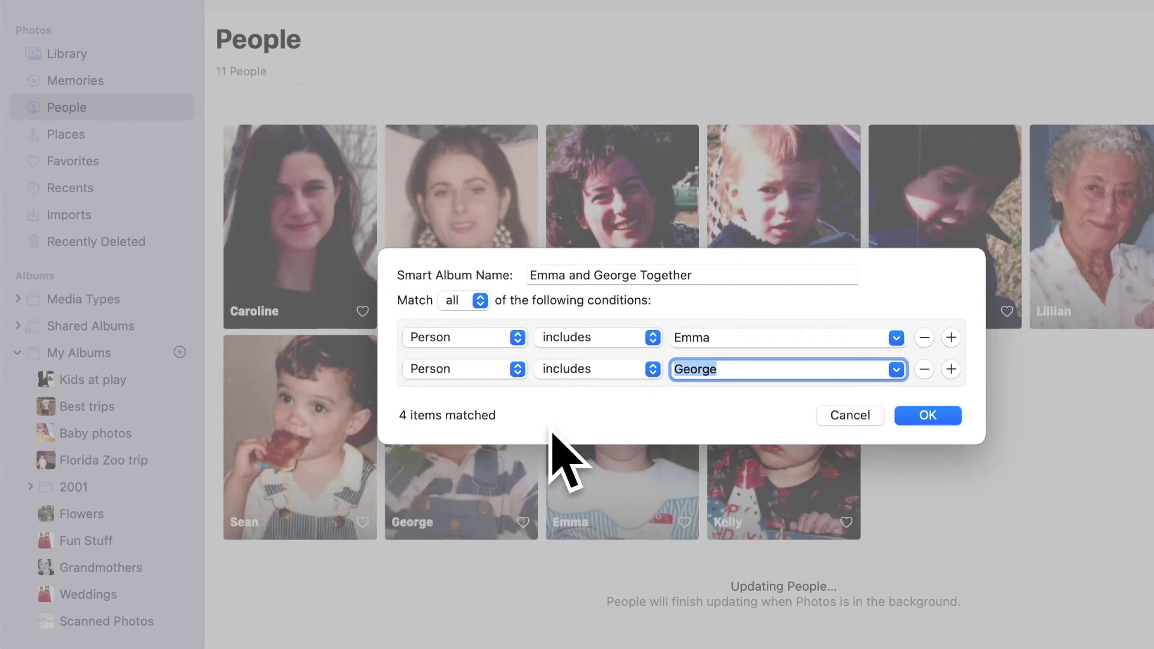
left_click(945, 422)
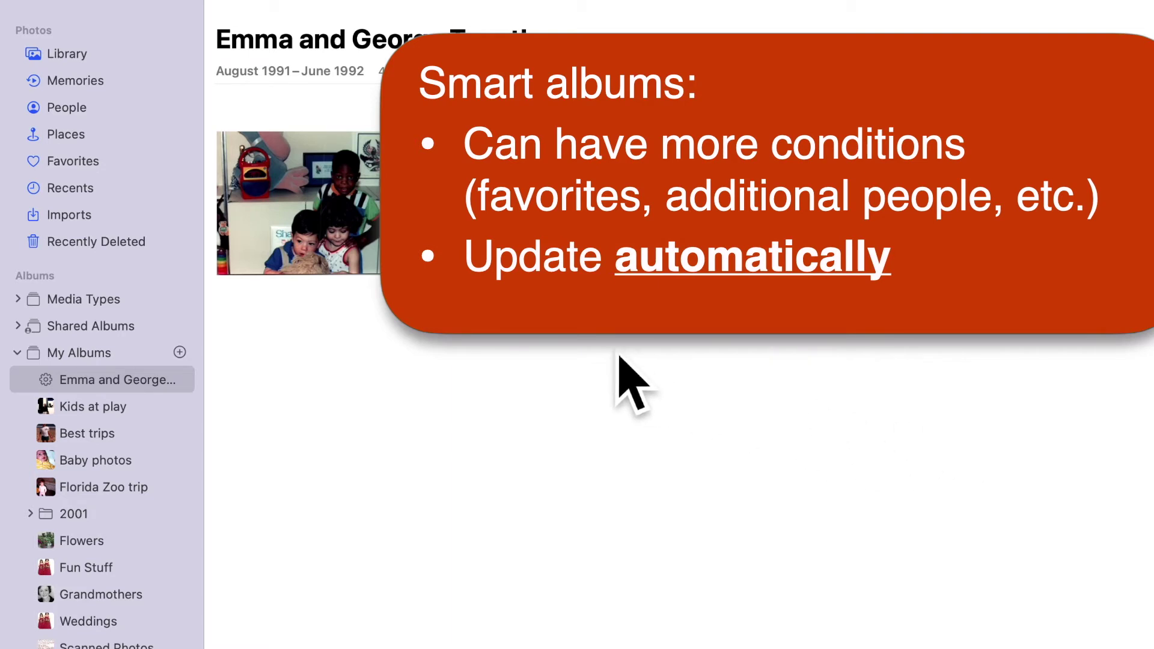
Return to the full photo Library
left_click(96, 60)
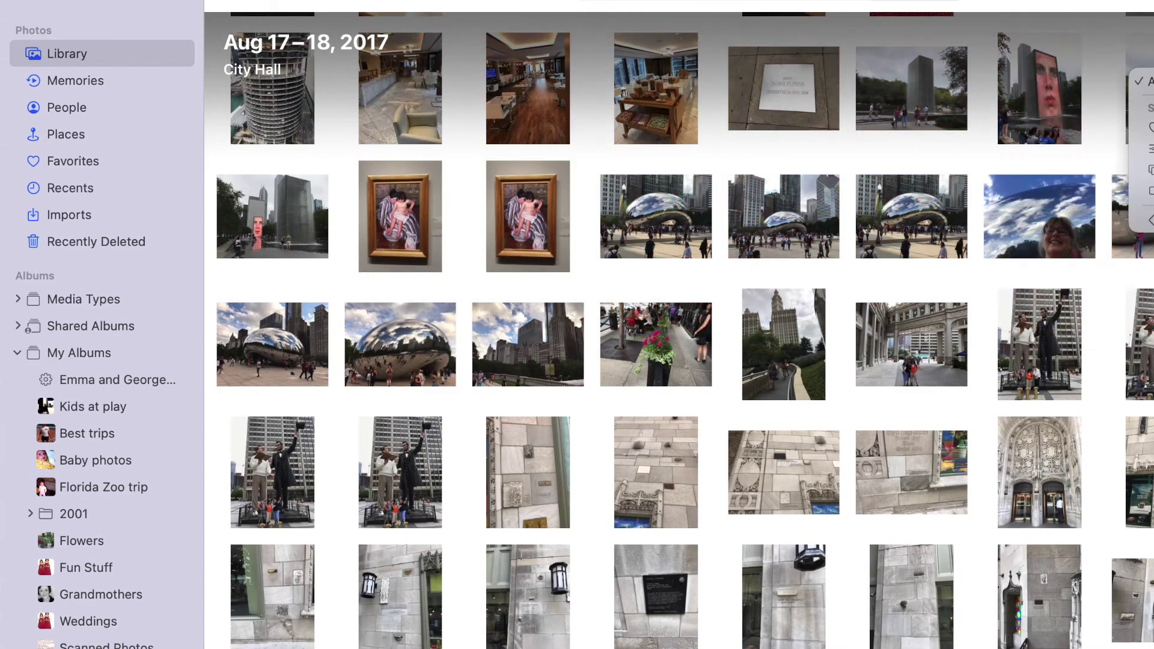
Open the first Favorites photo full-size with face names shown
left_click(1148, 128)
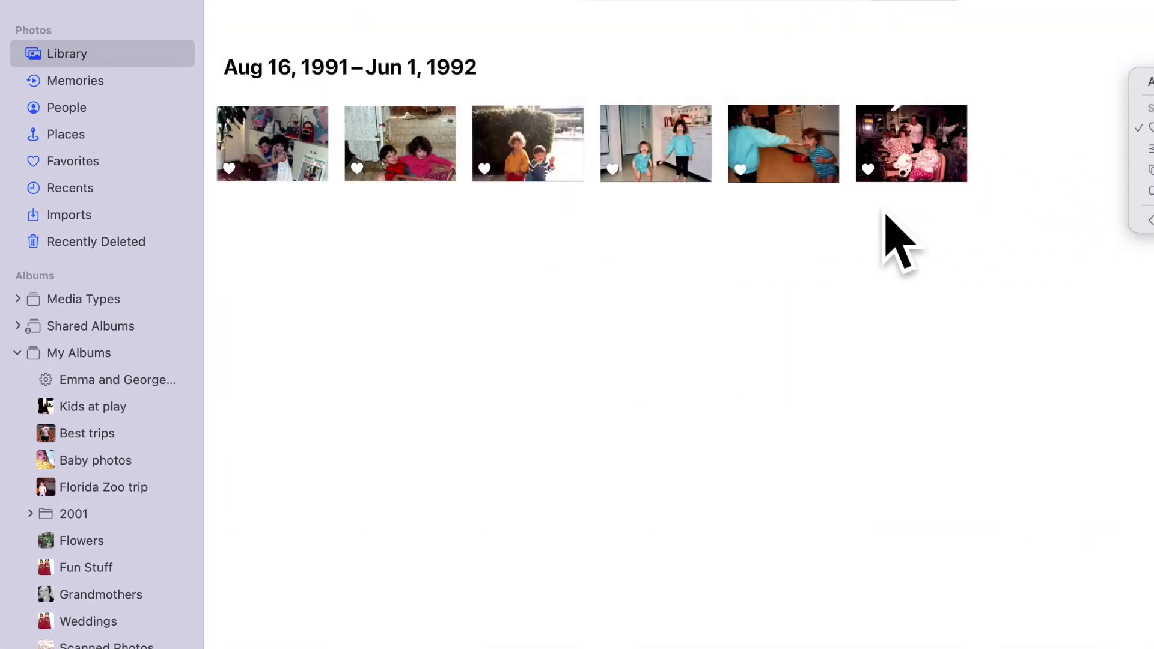
double_click(312, 163)
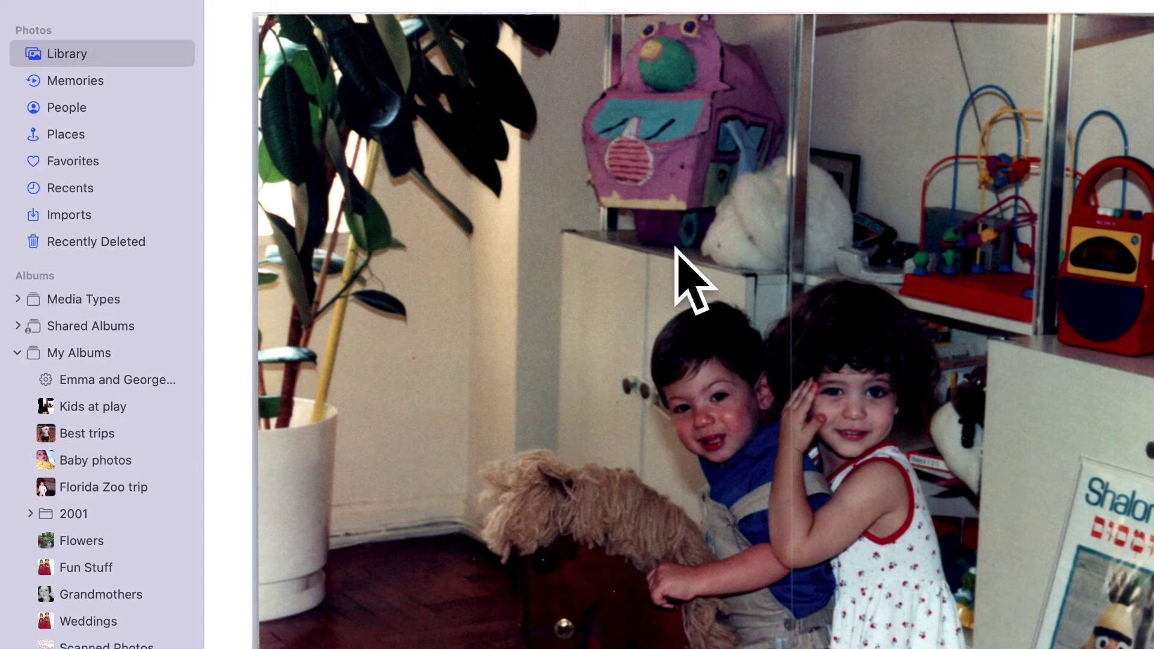
left_click(304, 2)
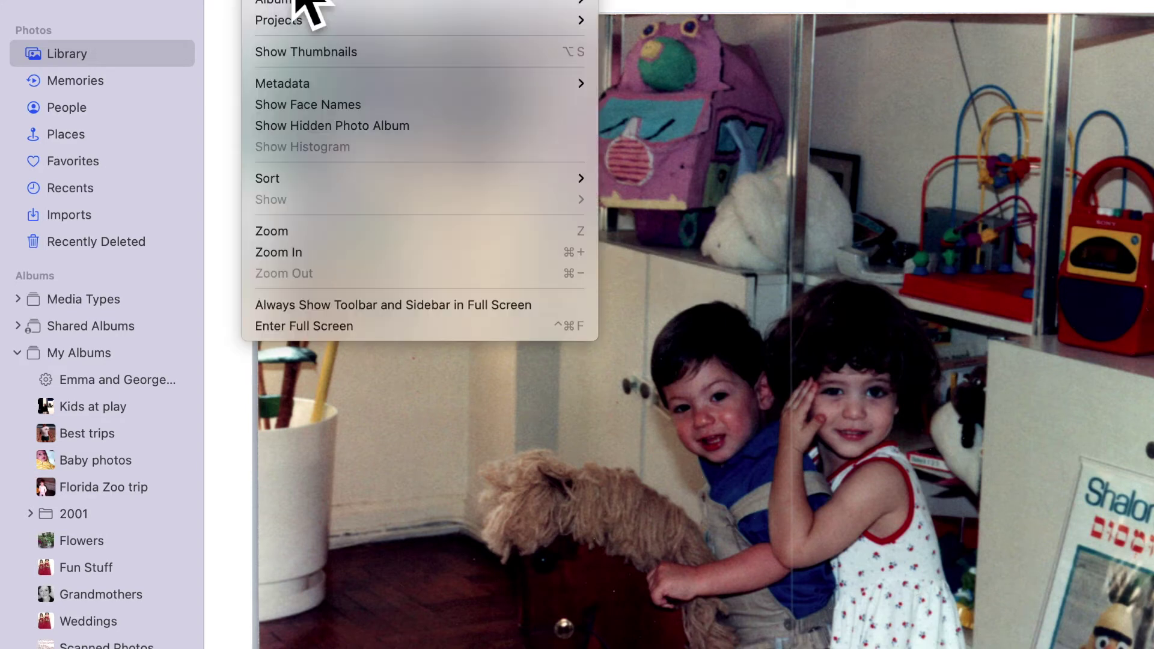
left_click(378, 114)
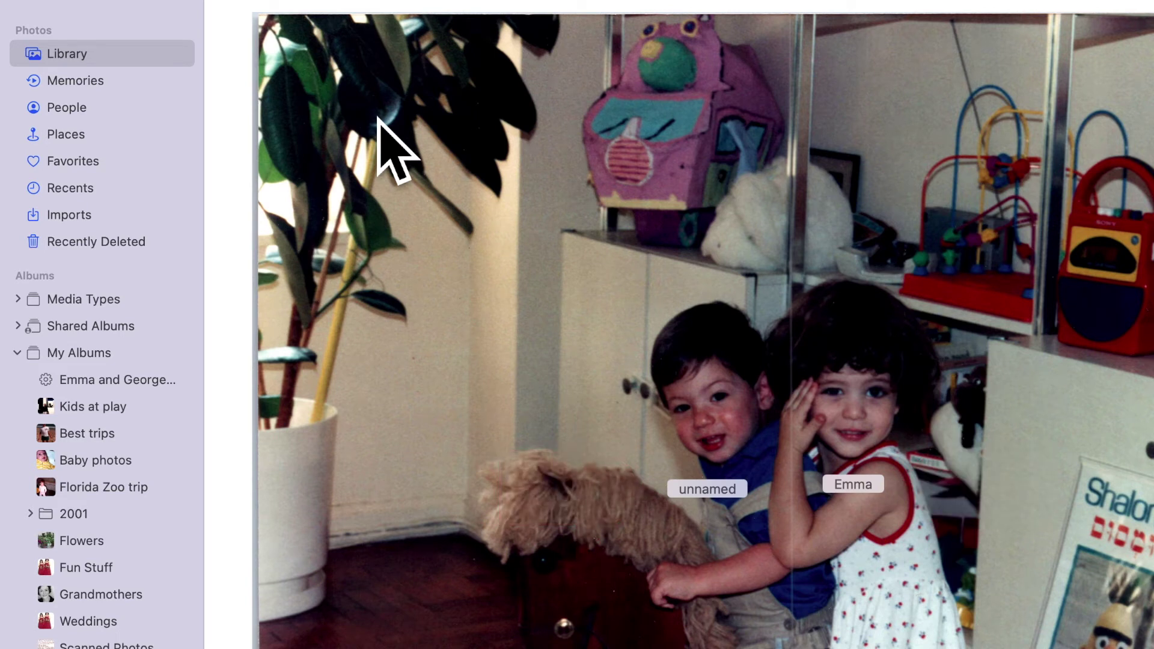
Name the unnamed boy's face George, then view the Emma and George Together album
left_click(723, 498)
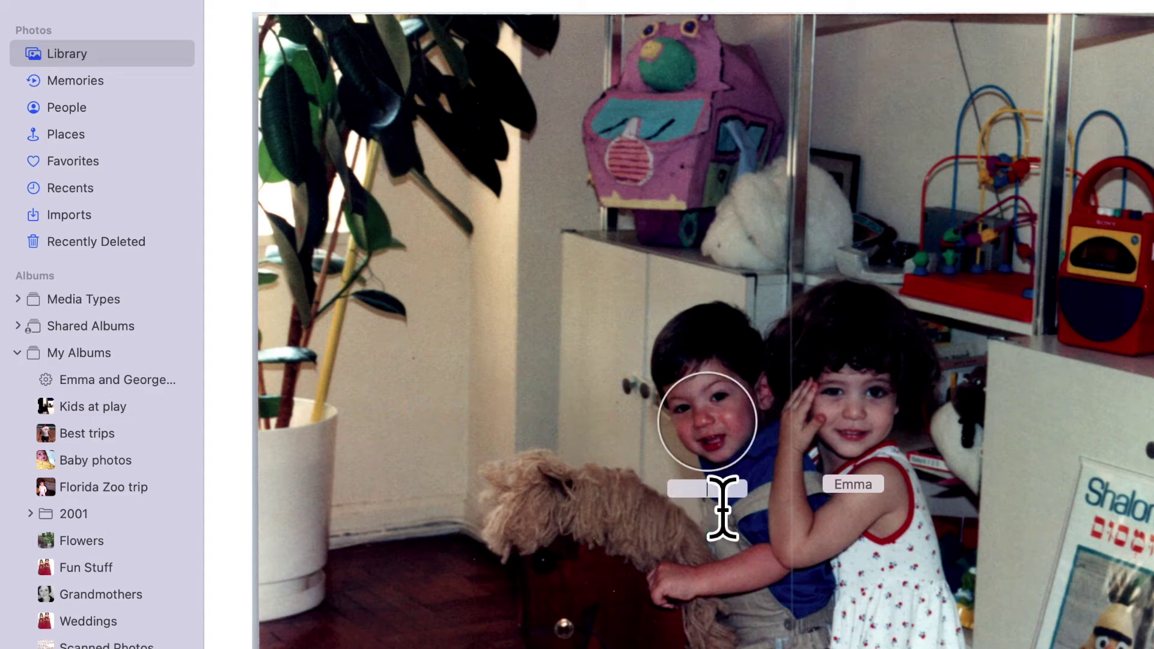
type("Ge")
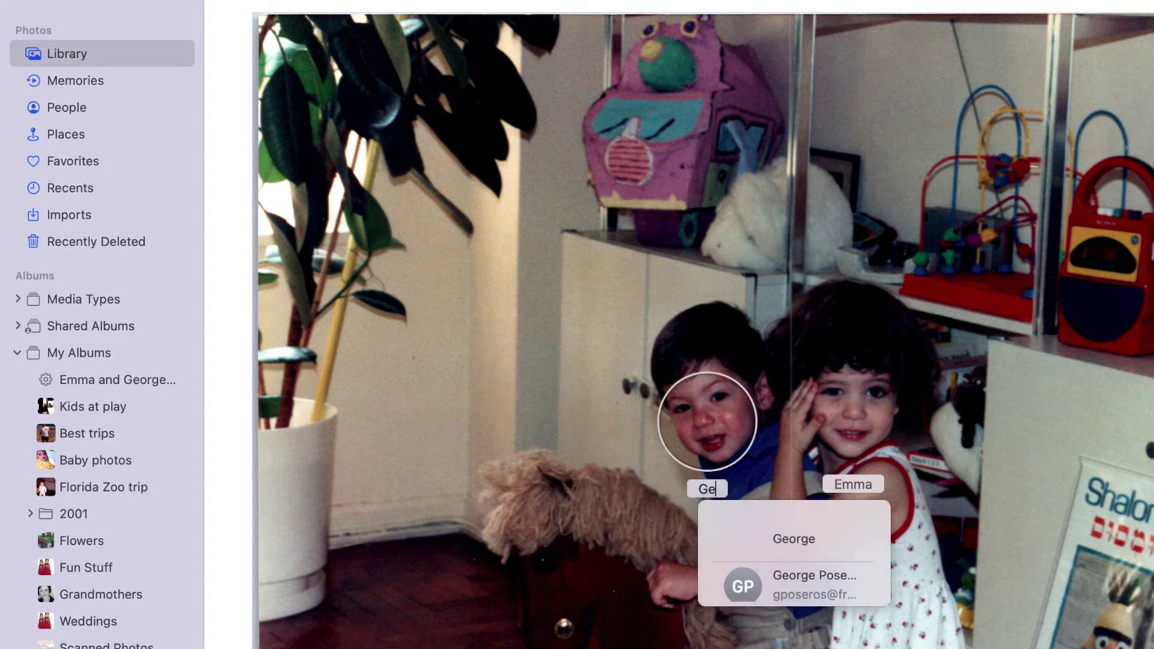
type("orge")
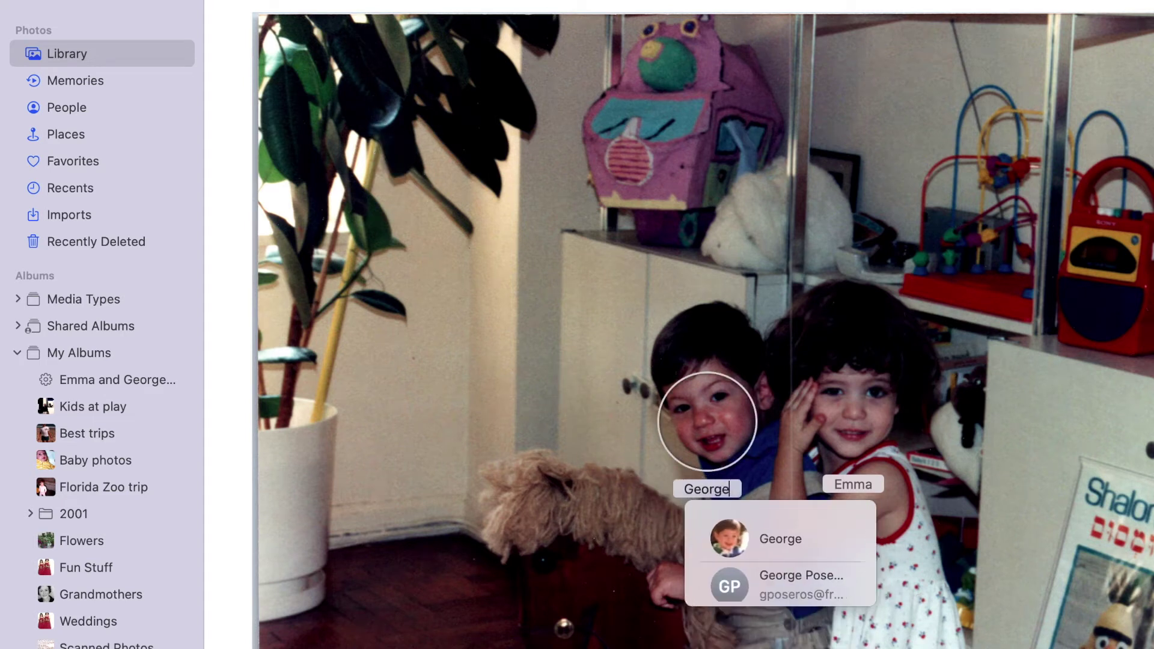
left_click(740, 544)
key("Escape")
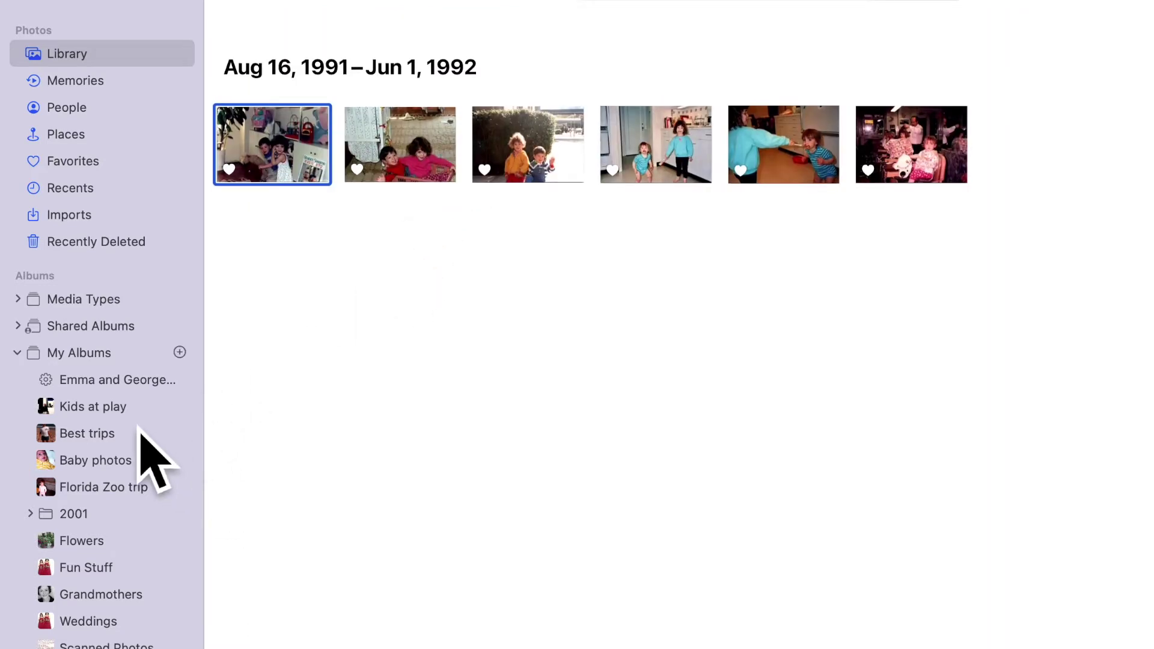
left_click(129, 392)
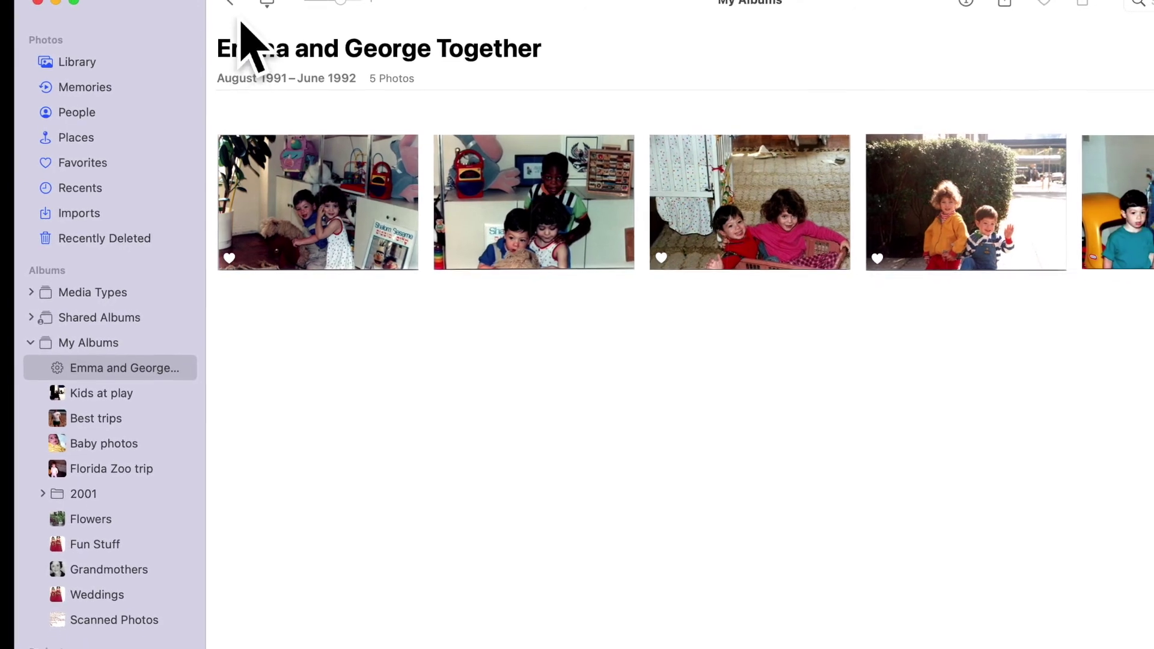
Switch to the People view
left_click(116, 115)
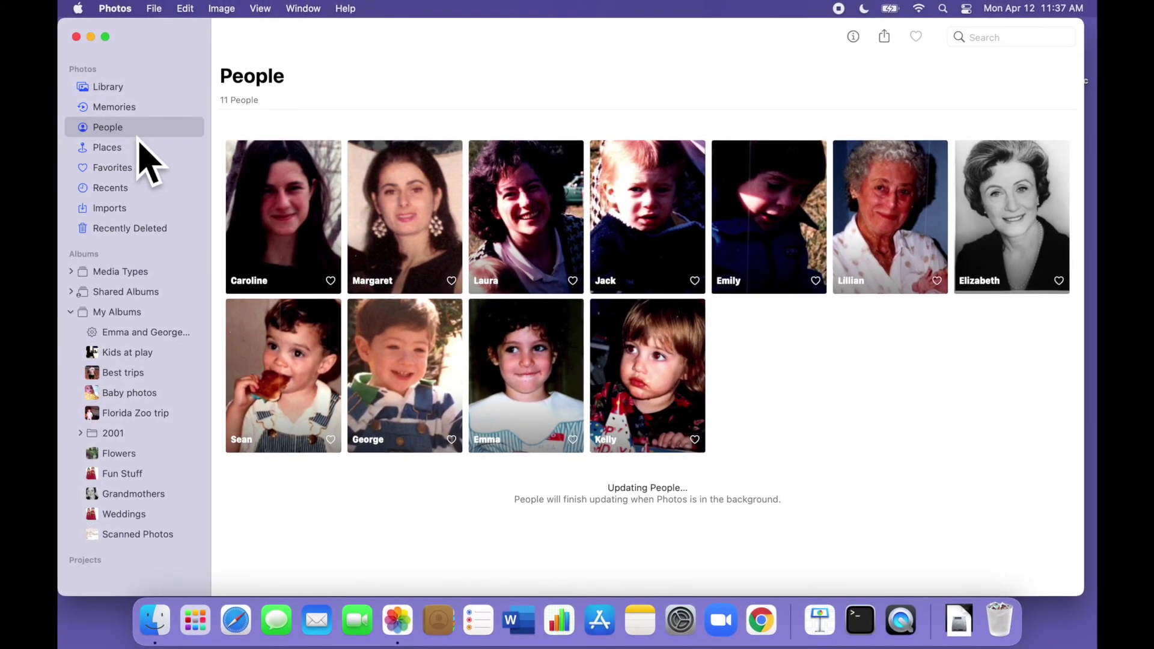
Check the File menu for Edit Smart Album, then dismiss it without choosing anything
left_click(154, 8)
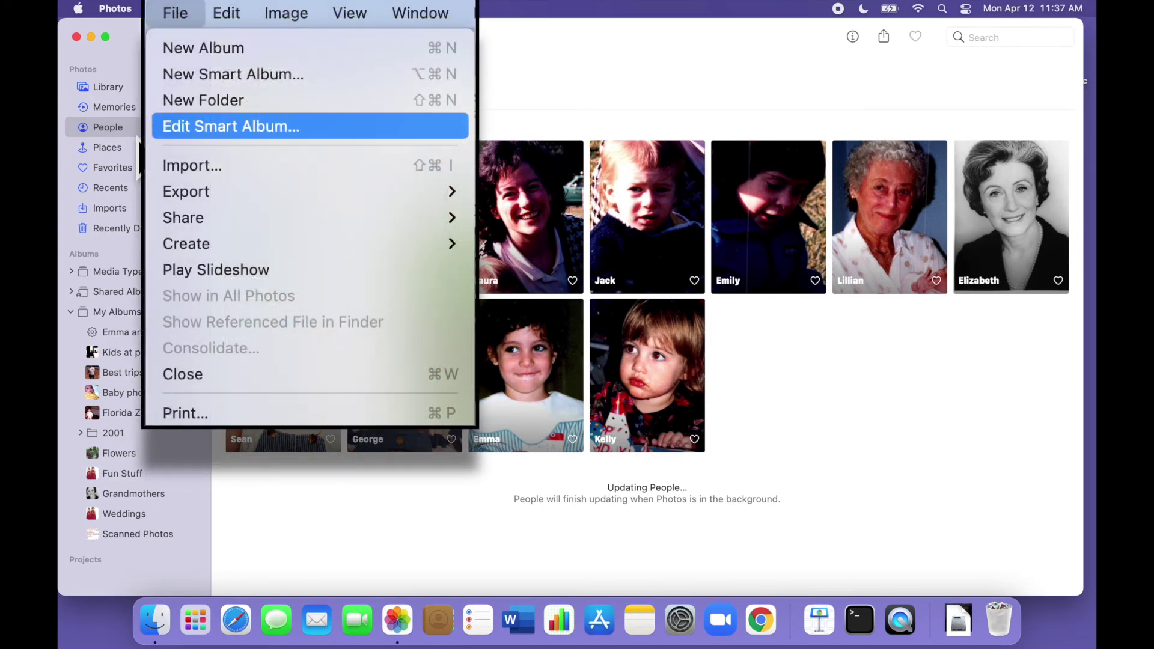
key("Escape")
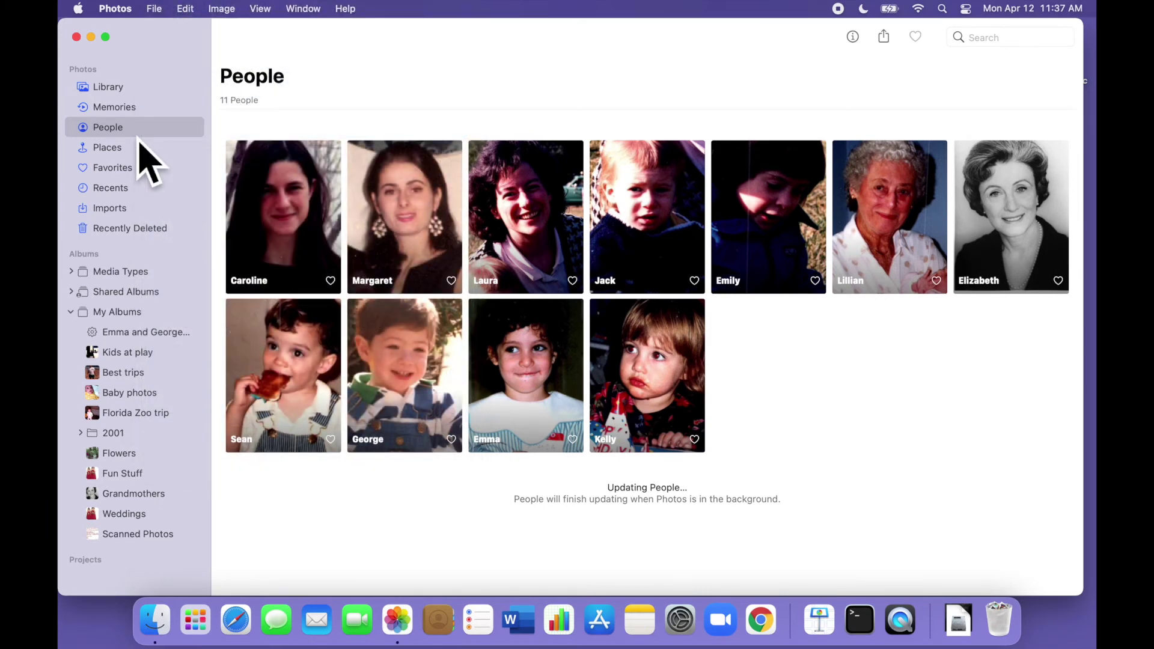